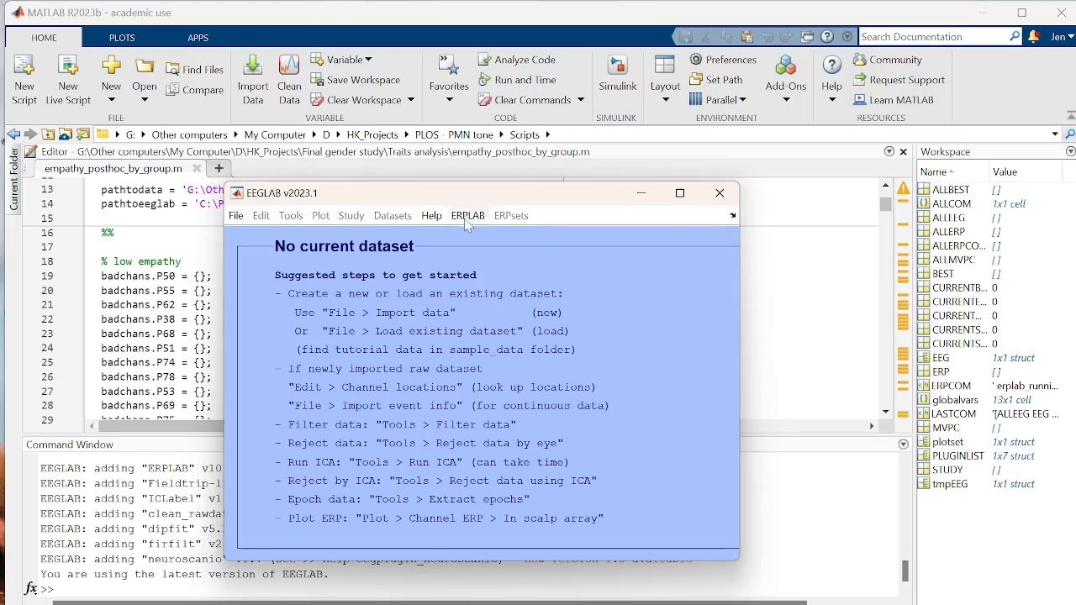
# Load the existing ERPset grandaverage_ALL_cleaned data.erp from the Results folder of Final gender study and check the ERPset list.
pyautogui.click(468, 218)
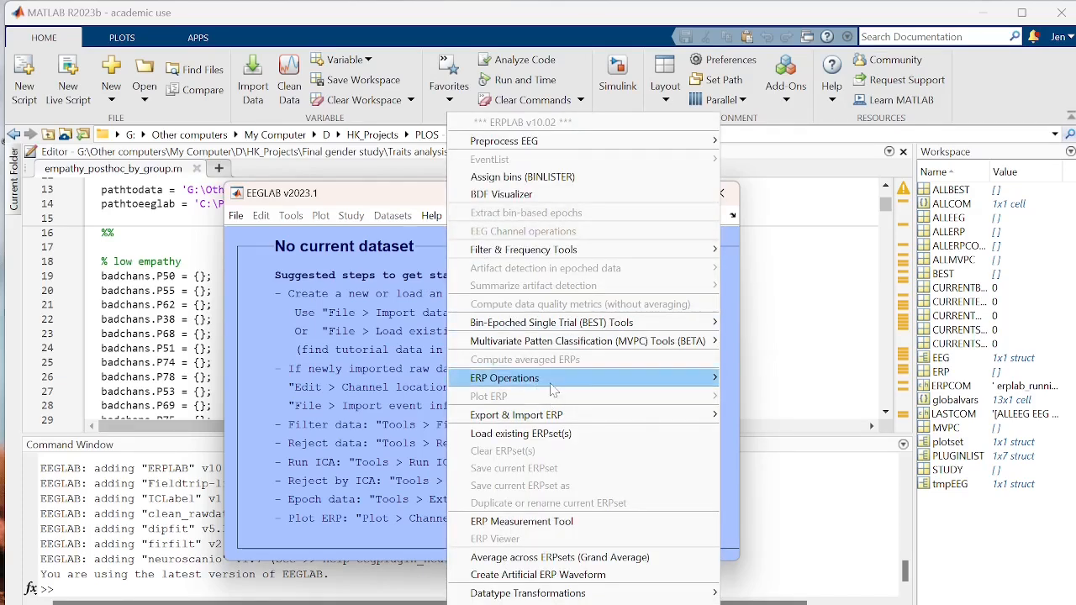
pyautogui.click(553, 434)
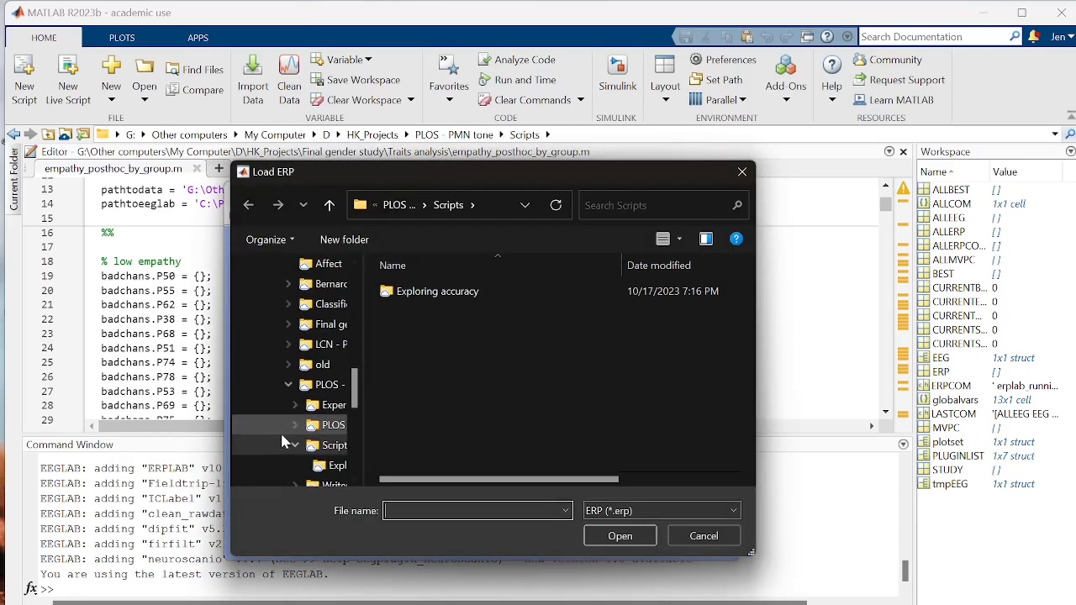
pyautogui.click(277, 324)
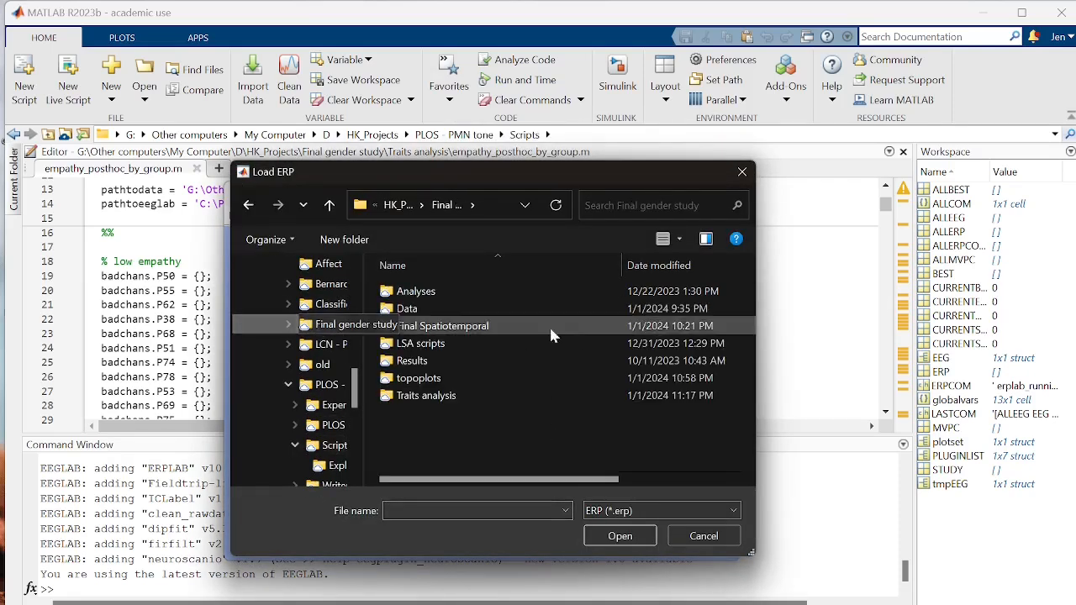
pyautogui.doubleClick(447, 363)
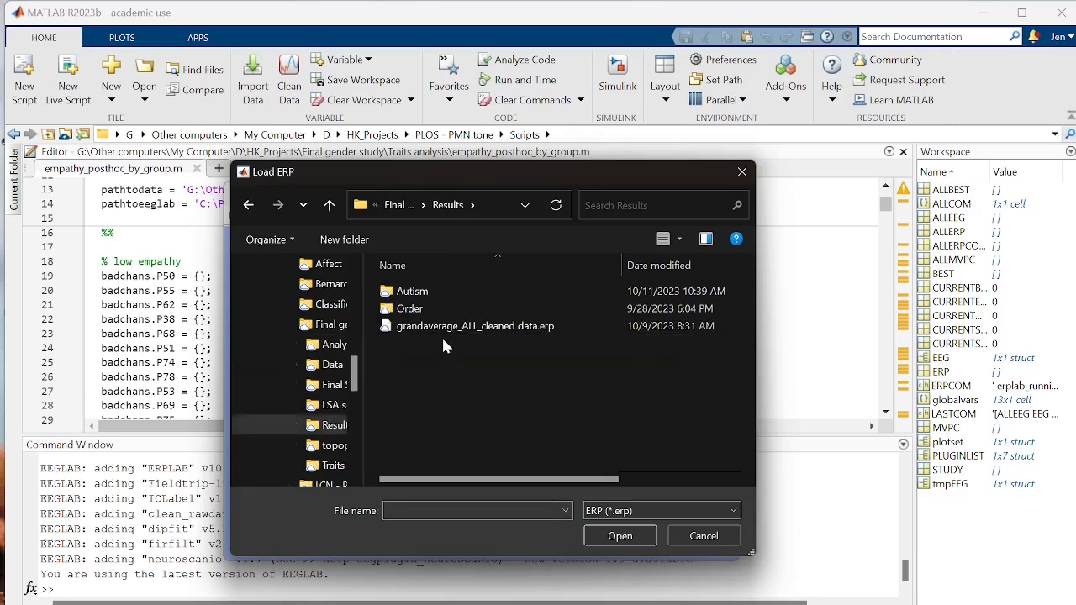
pyautogui.click(444, 329)
pyautogui.click(616, 536)
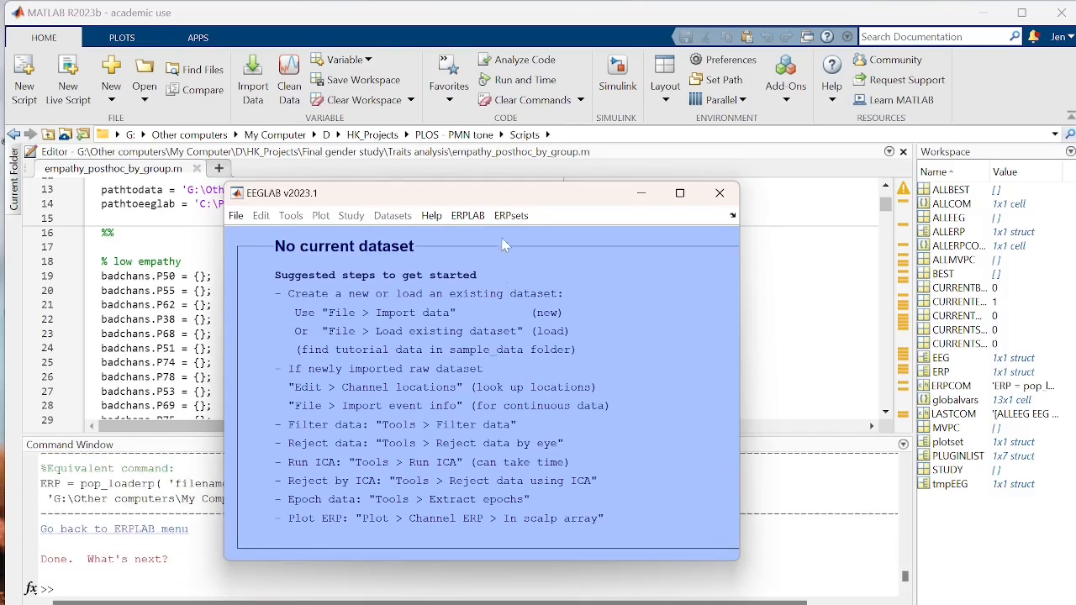
pyautogui.click(510, 216)
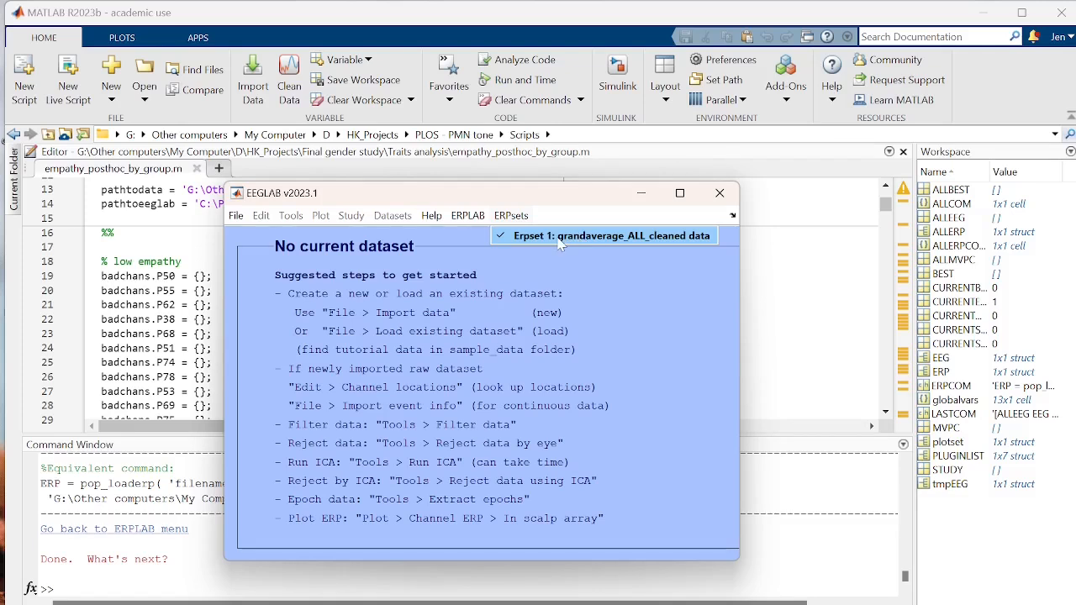
# Start plotting ERP waveforms for the loaded ERPset and limit the bins to plot to 3 and 4.
pyautogui.moveTo(467, 221)
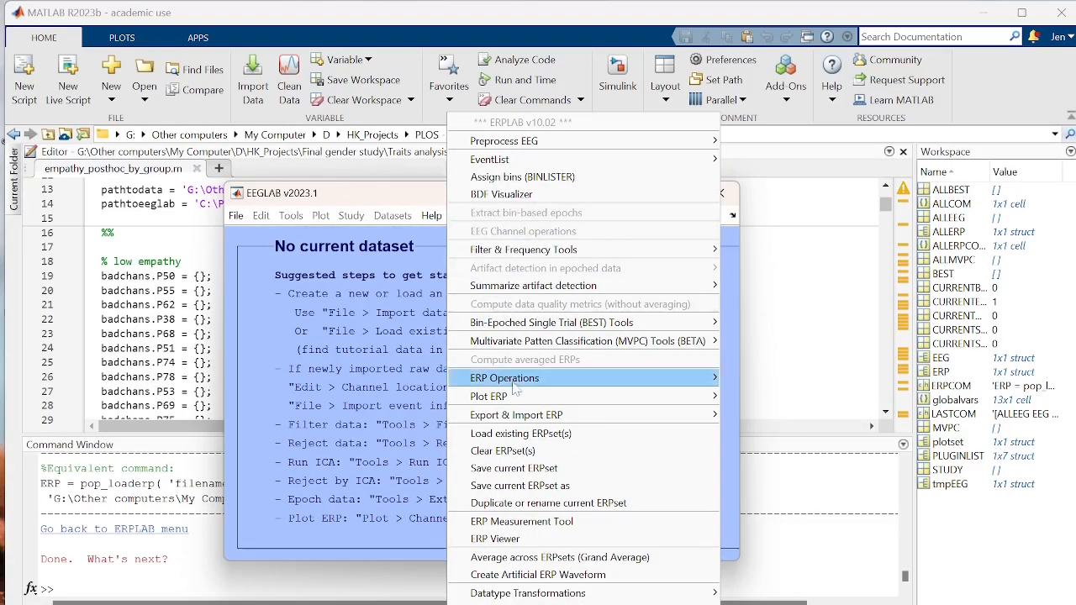
pyautogui.moveTo(521, 398)
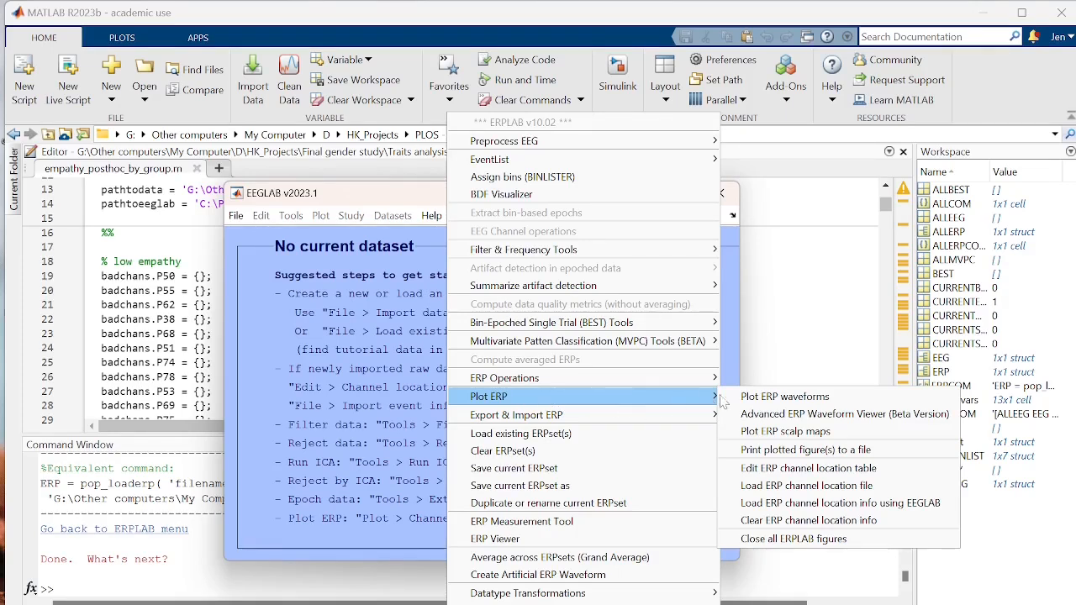
pyautogui.click(763, 403)
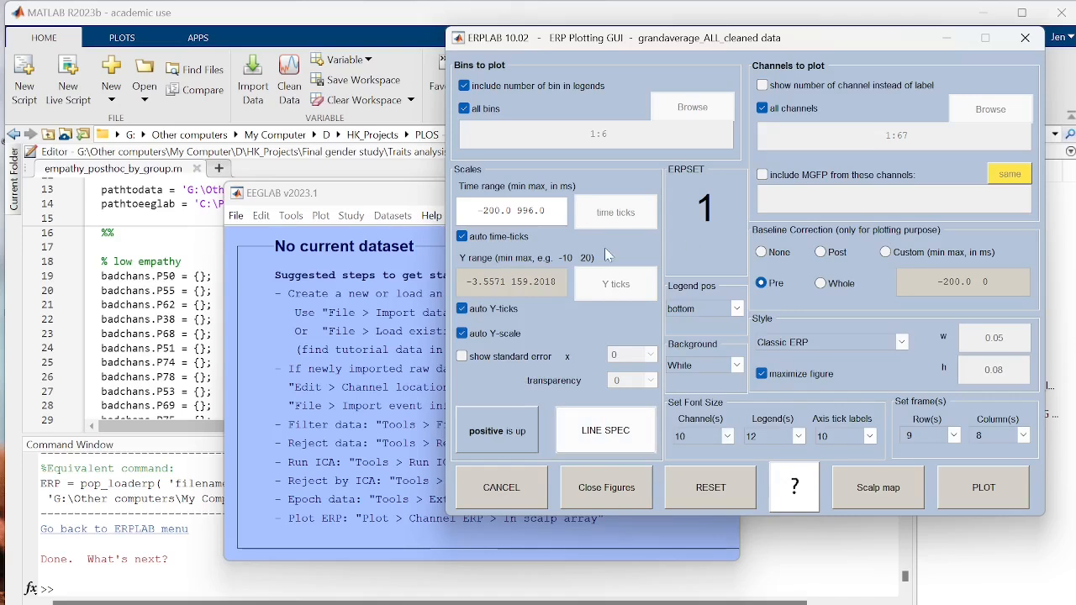
pyautogui.click(464, 109)
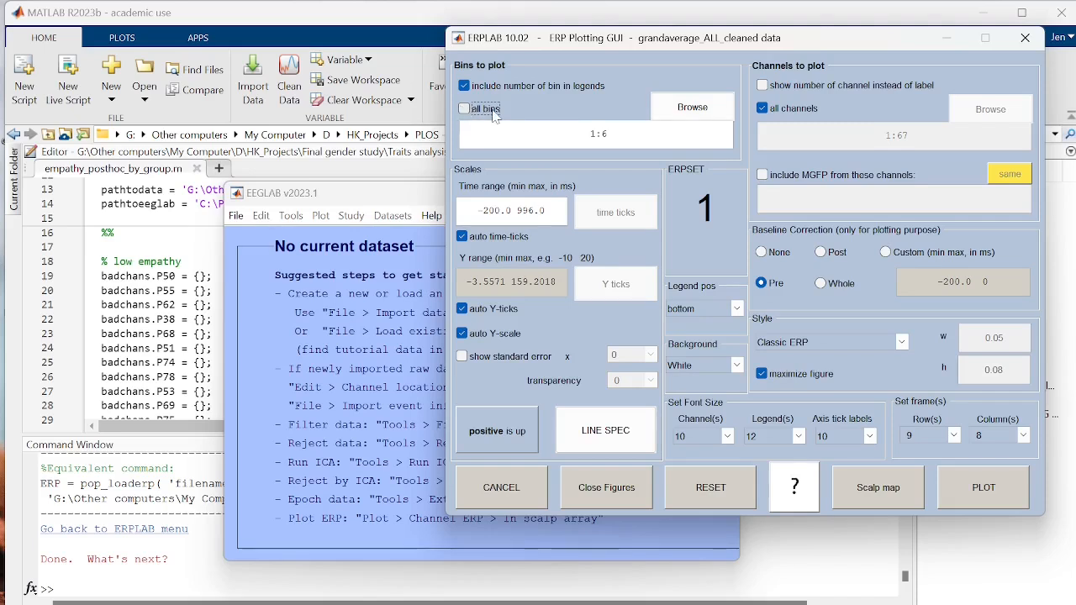
pyautogui.doubleClick(593, 135)
pyautogui.click(610, 135)
pyautogui.moveTo(609, 134); pyautogui.dragTo(537, 133)
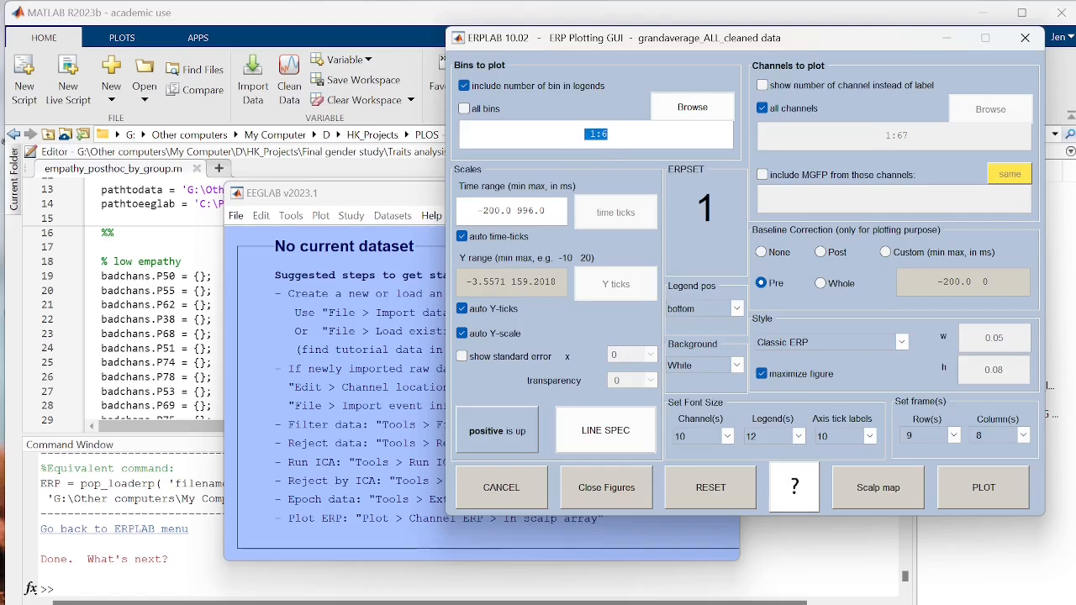
pyautogui.write('3 4')
pyautogui.moveTo(366, 192); pyautogui.dragTo(181, 174)
pyautogui.click(327, 198)
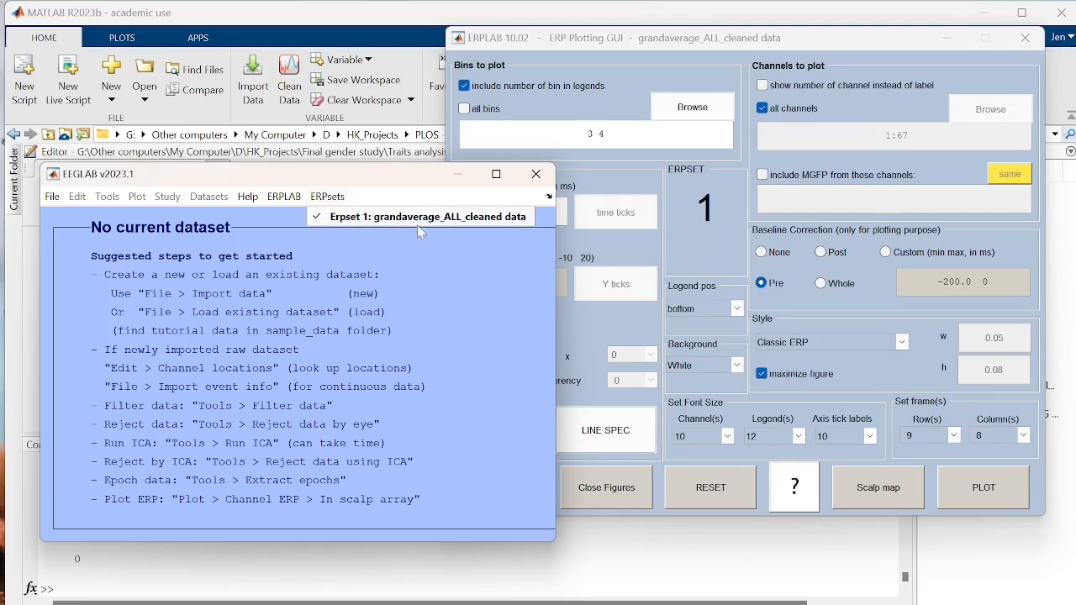
pyautogui.click(702, 223)
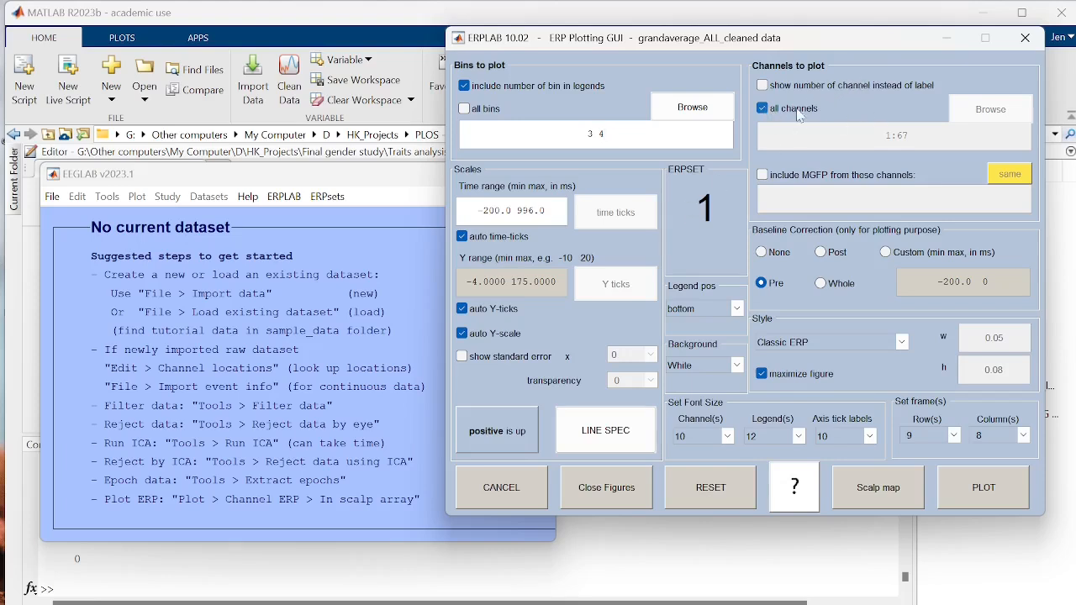
# Limit the channels to plot to 30 = CZ and 39 = CPZ instead of all channels.
pyautogui.click(763, 109)
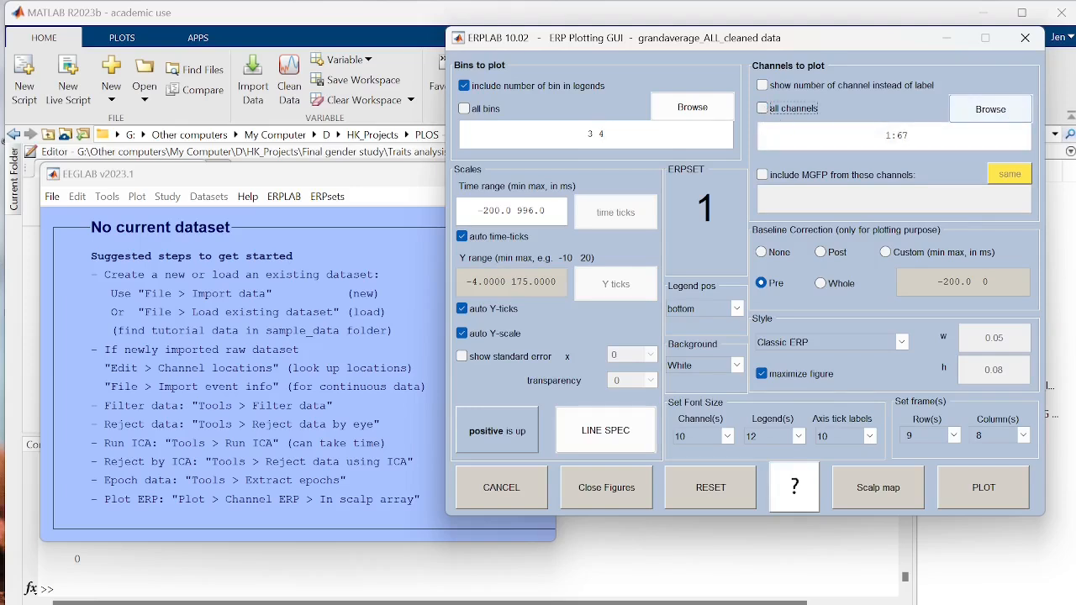
pyautogui.moveTo(878, 136); pyautogui.dragTo(910, 136)
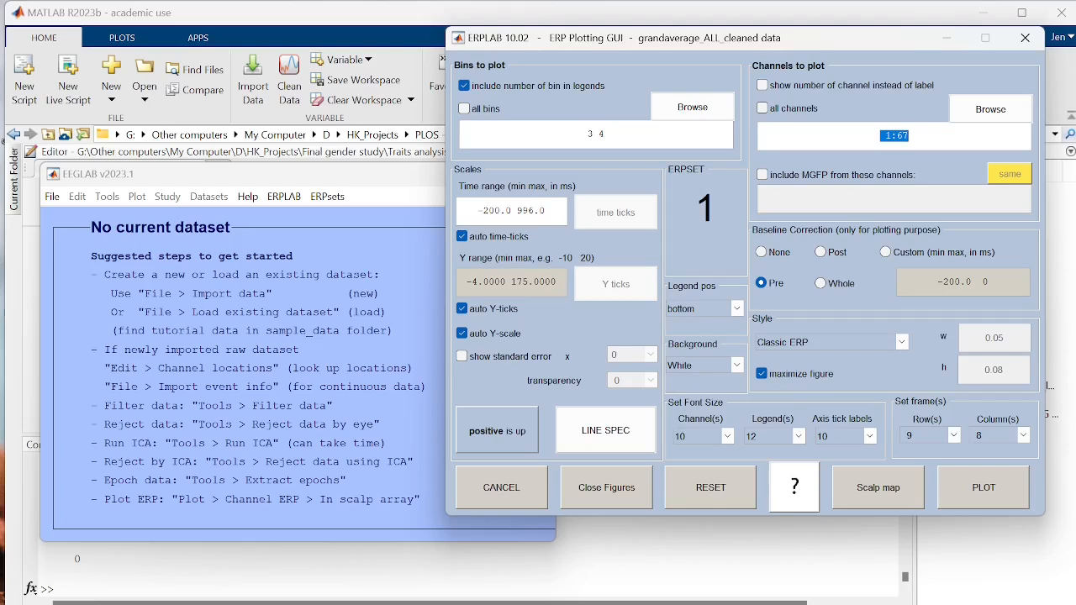
pyautogui.click(989, 112)
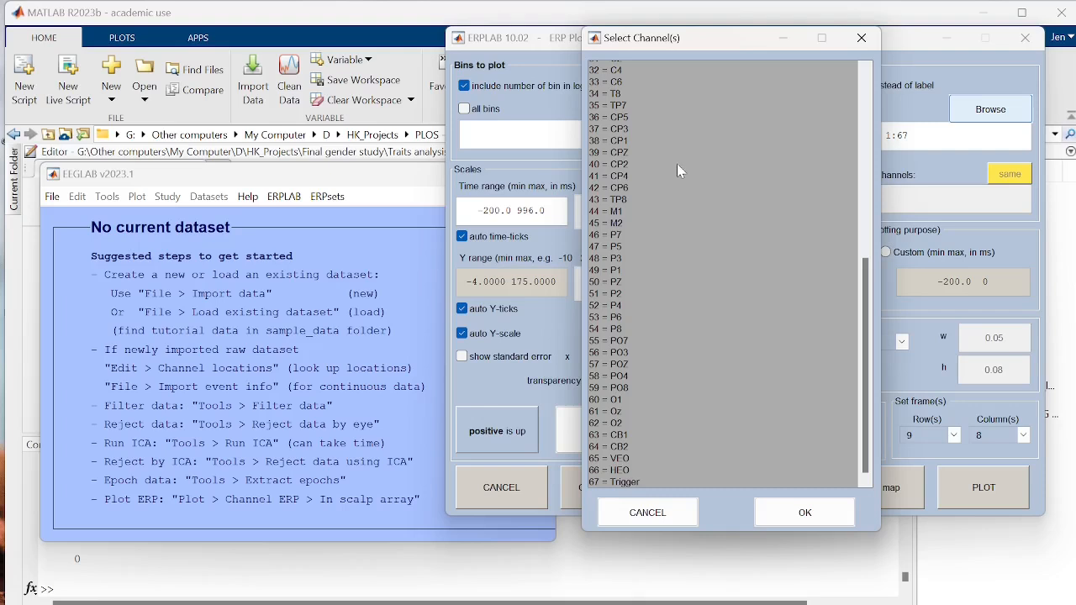
pyautogui.scroll(2, 688, 158)
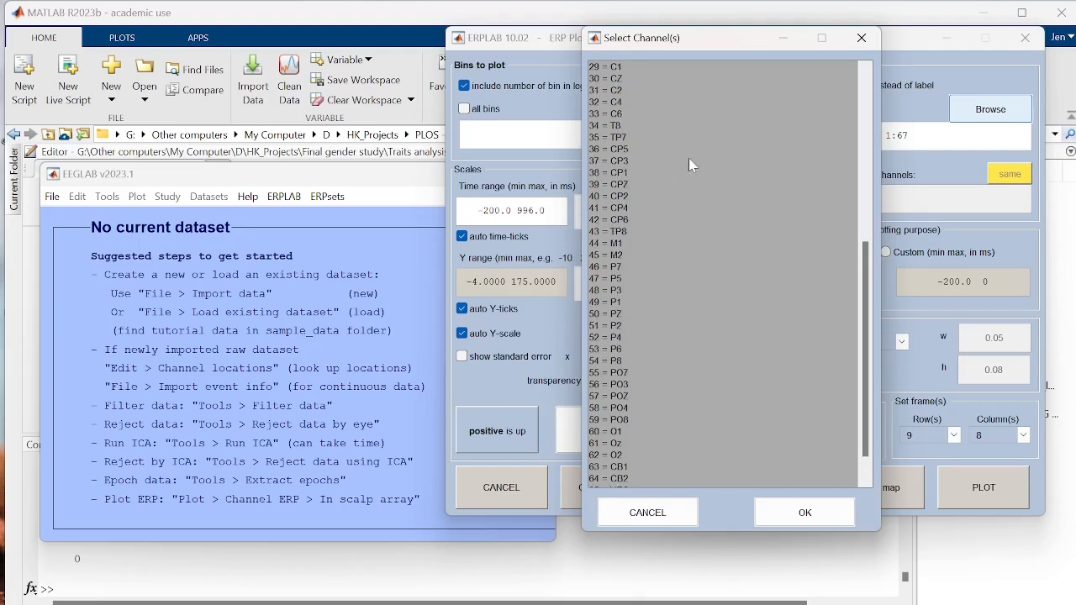
pyautogui.click(627, 117)
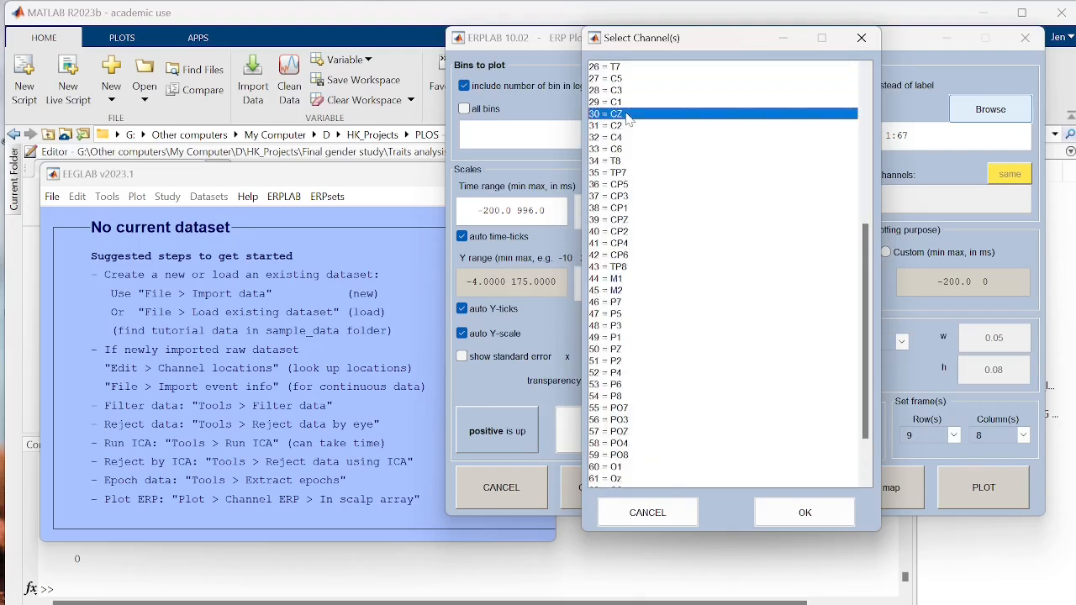
pyautogui.keyDown('ctrl'); pyautogui.click(640, 220); pyautogui.keyUp('ctrl')
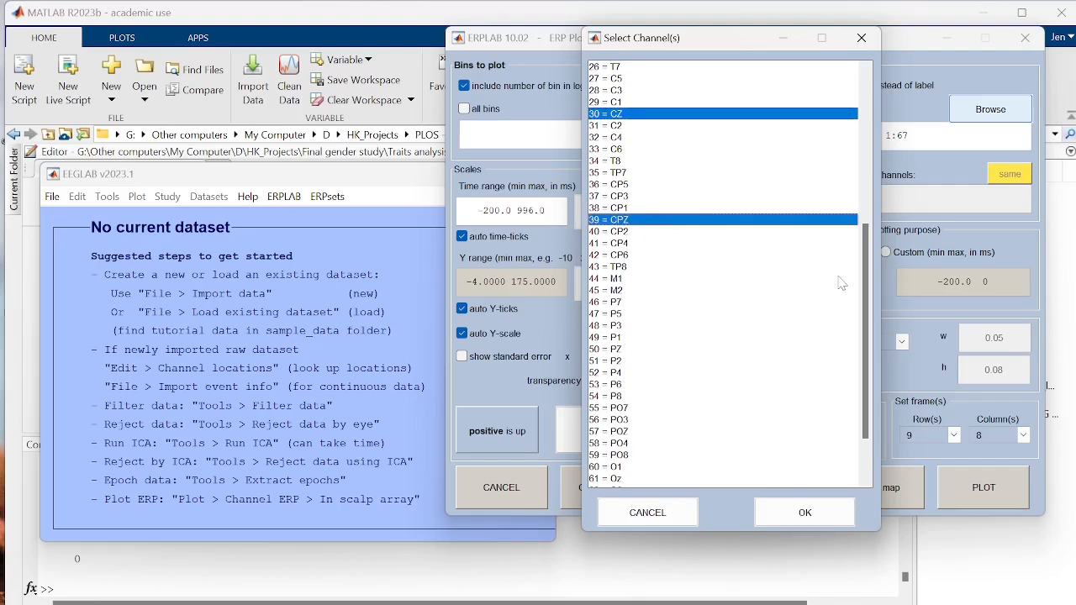
pyautogui.click(820, 512)
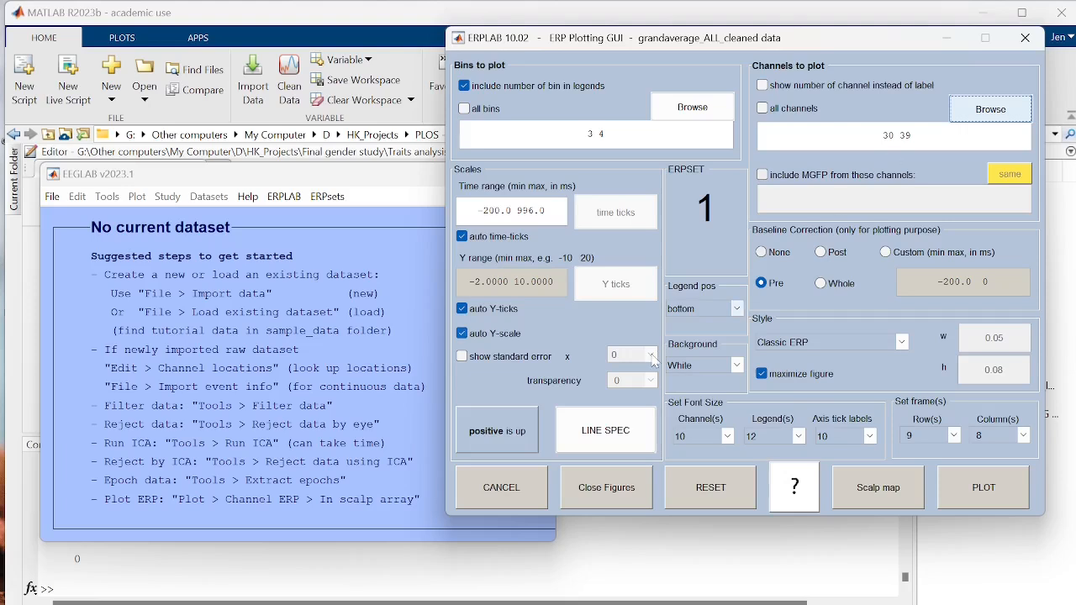
# Plot the ERP waveforms for the chosen bins and channels with the automatic Y-scale on.
pyautogui.click(463, 340)
pyautogui.click(463, 339)
pyautogui.click(979, 487)
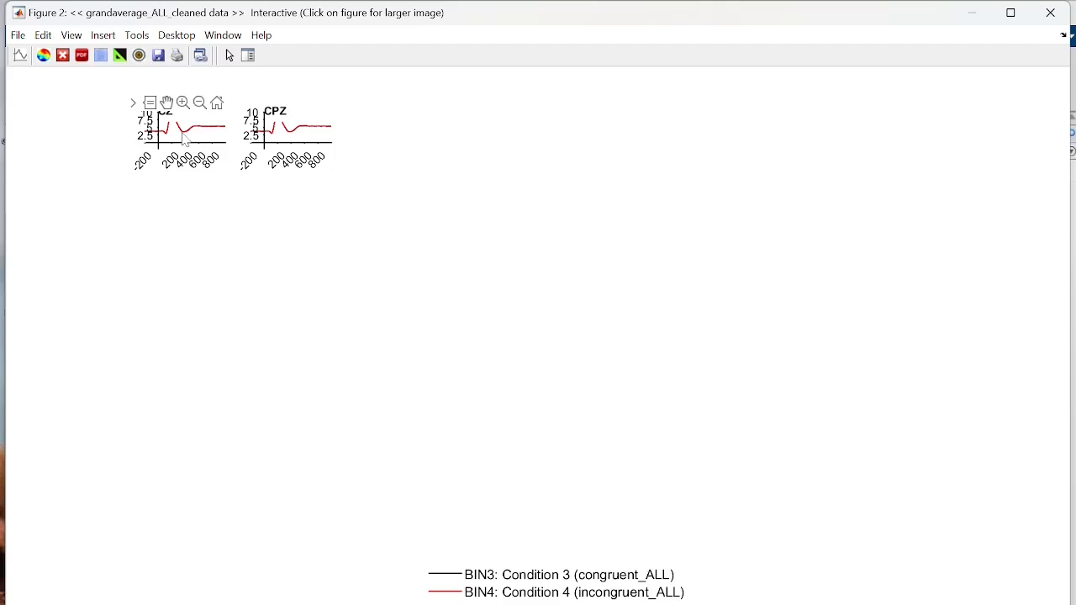
# Enlarge the CZ waveform in its own figure, then narrow and reposition that figure window.
pyautogui.click(186, 138)
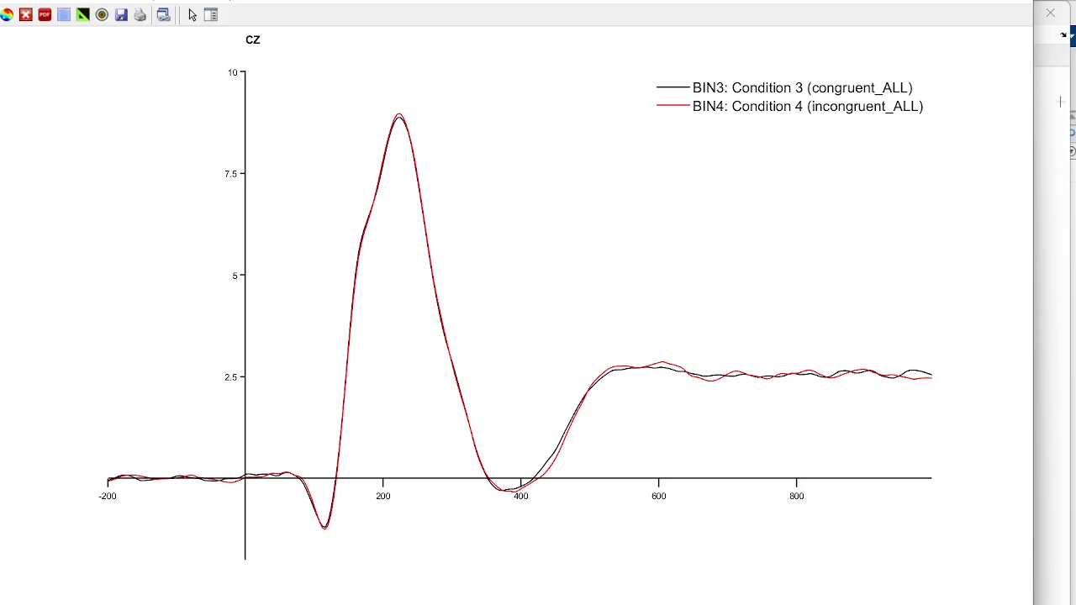
pyautogui.moveTo(1036, 118); pyautogui.dragTo(703, 211)
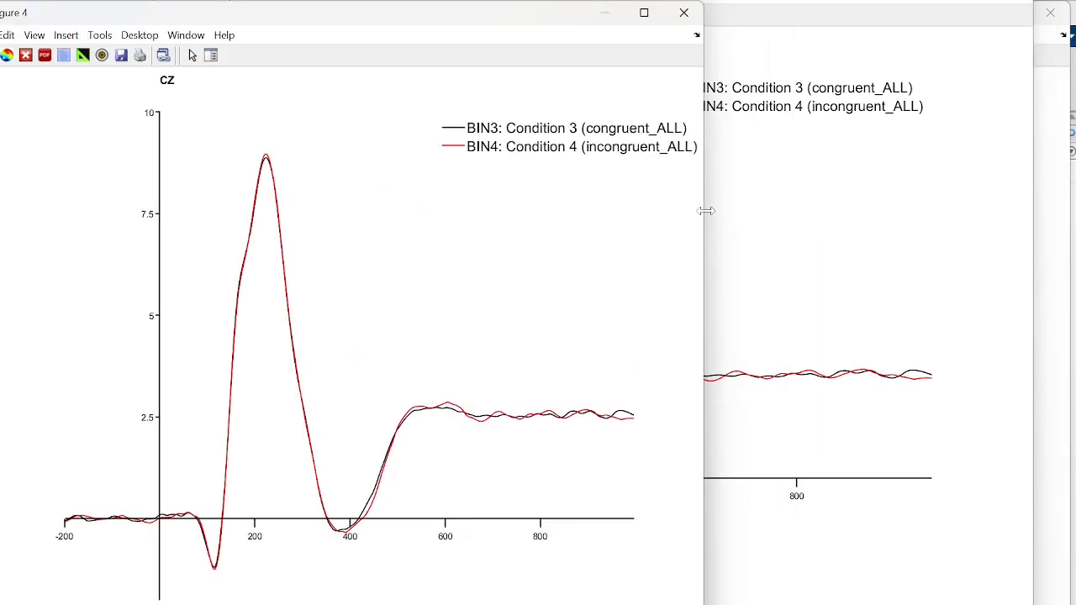
pyautogui.moveTo(294, 18); pyautogui.dragTo(410, 42)
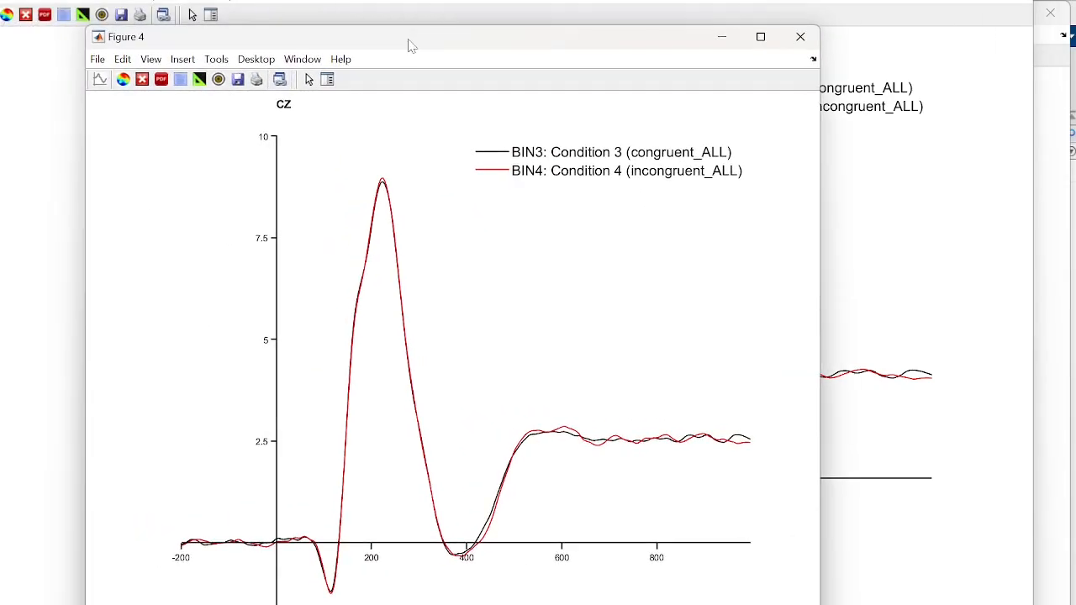
# Try to save the enlarged CZ figure as a Scalable Vector Graphics file (*.svg).
pyautogui.click(97, 60)
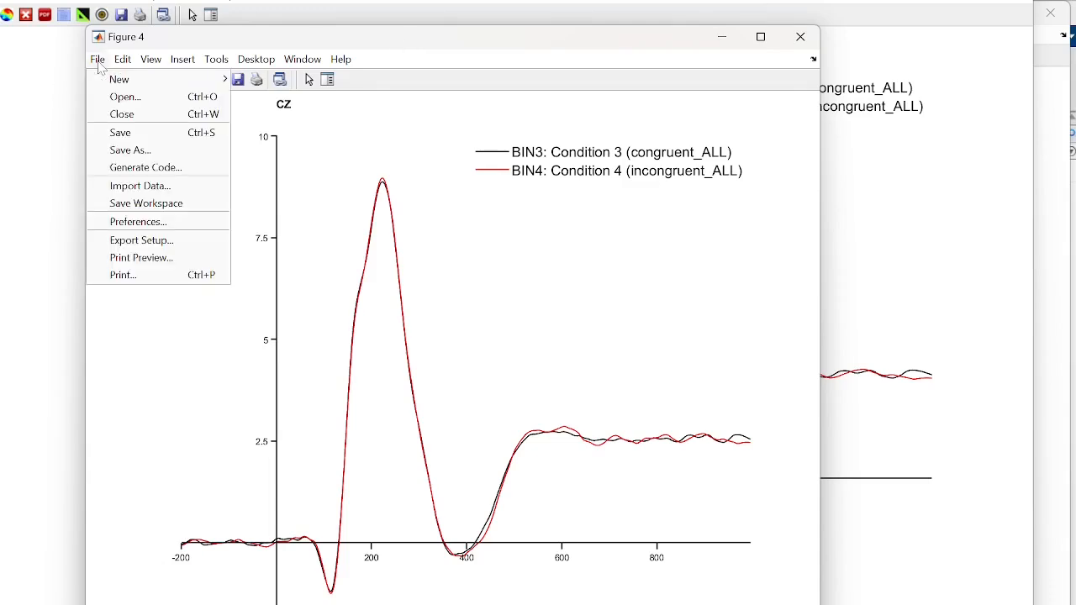
pyautogui.click(144, 149)
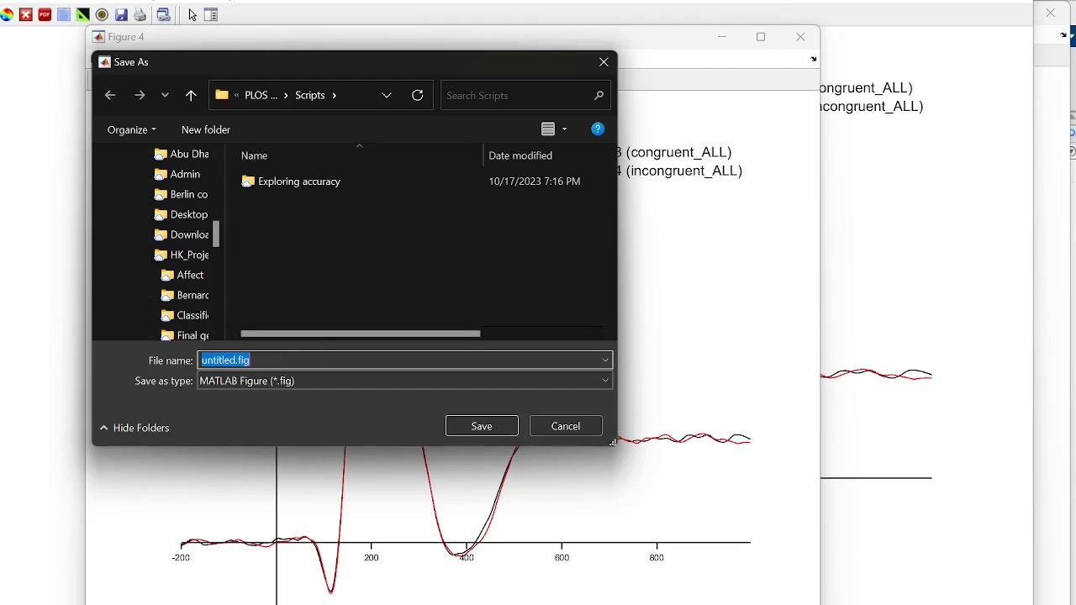
pyautogui.click(327, 382)
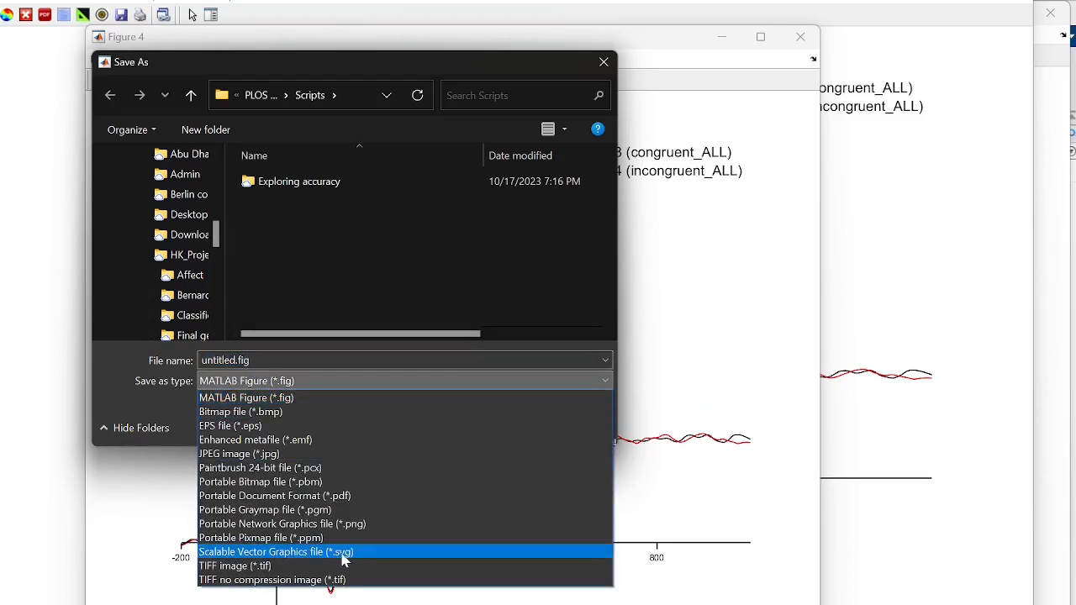
pyautogui.click(362, 558)
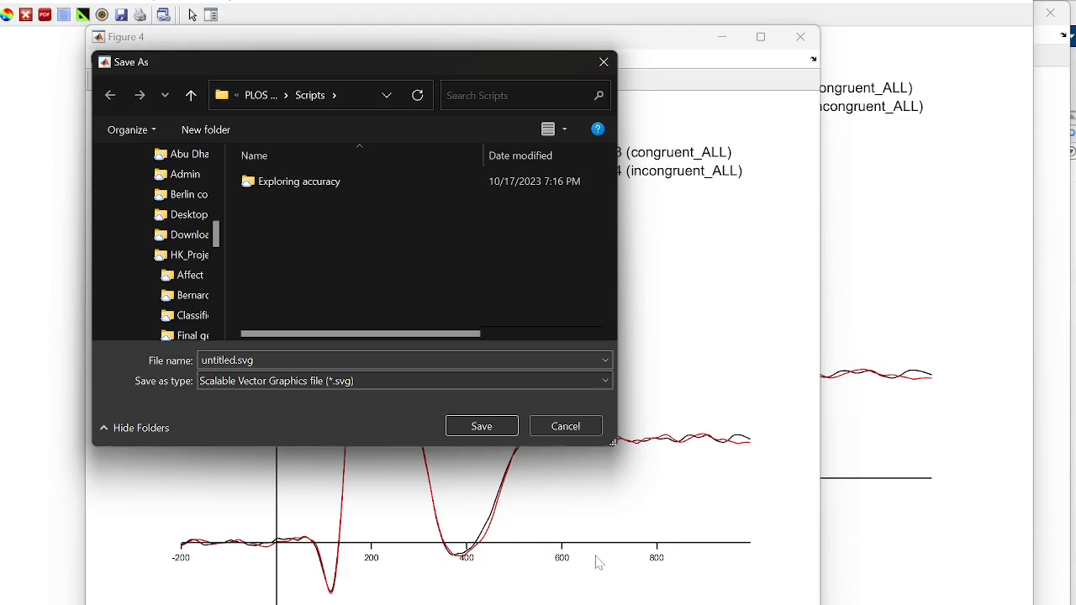
pyautogui.click(272, 385)
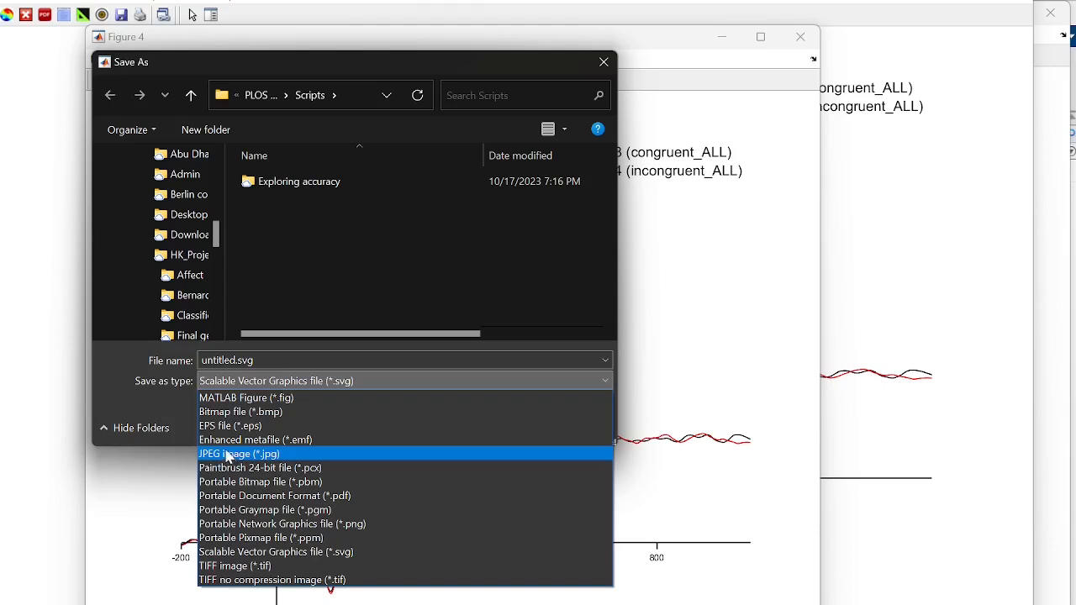
pyautogui.click(160, 409)
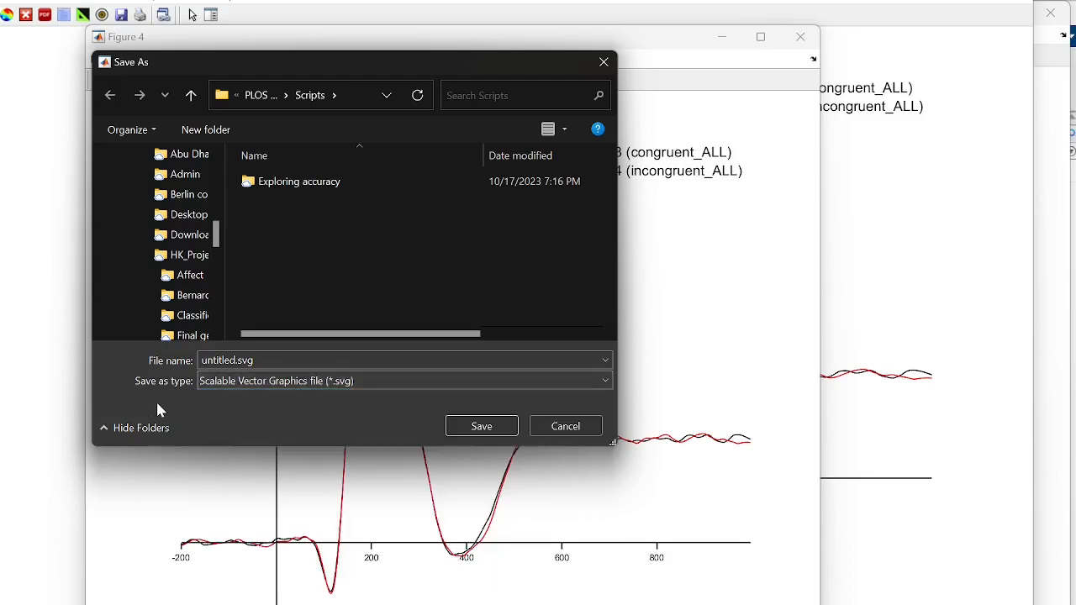
pyautogui.click(579, 433)
# Close both enlarged CZ figures and the interactive waveform overview figure.
pyautogui.click(800, 38)
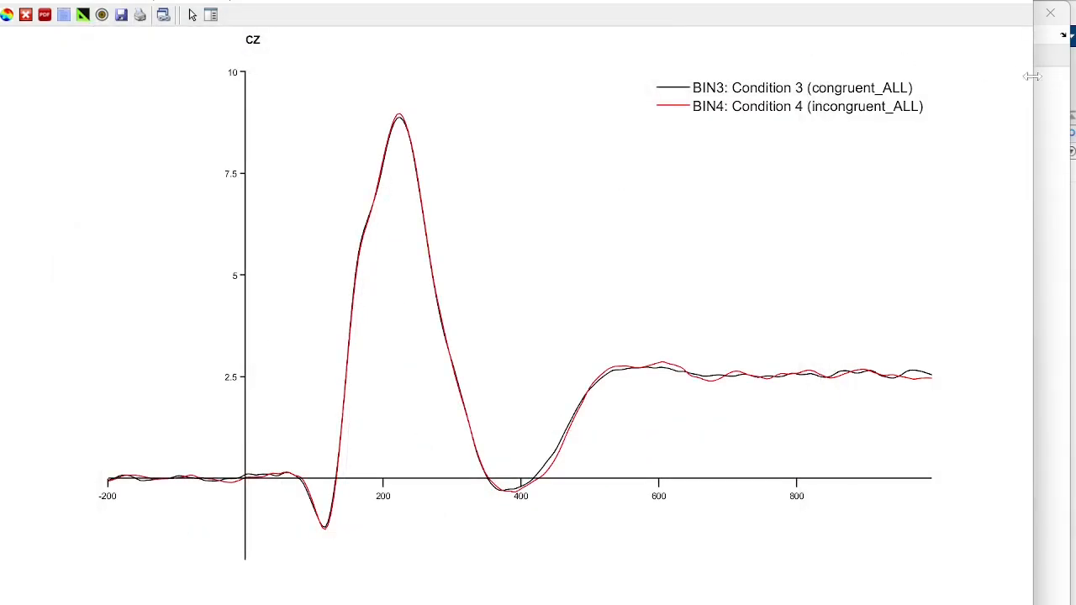
pyautogui.click(869, 14)
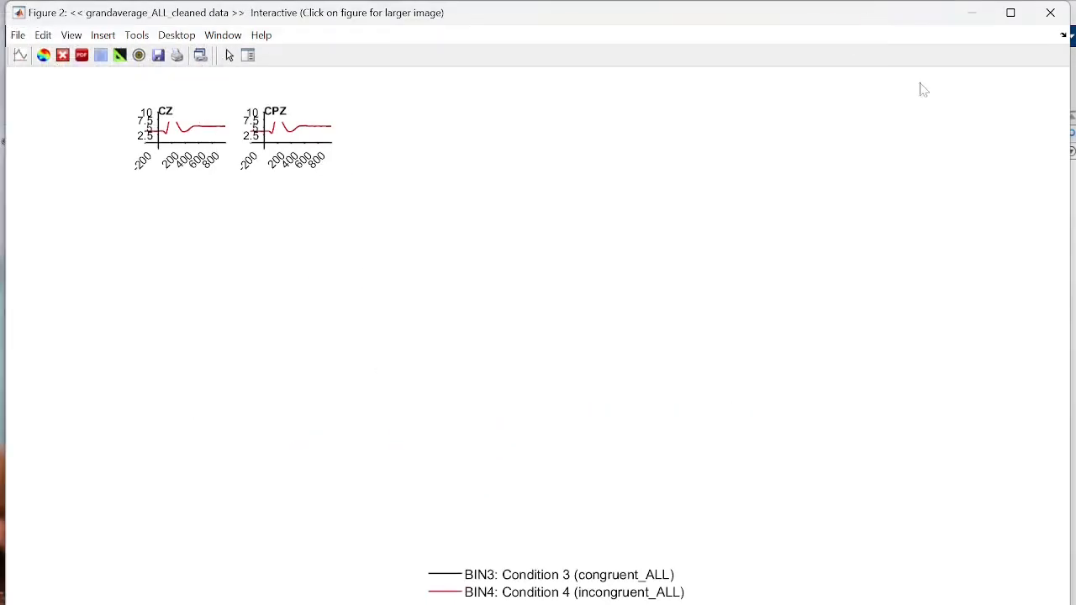
pyautogui.click(1047, 13)
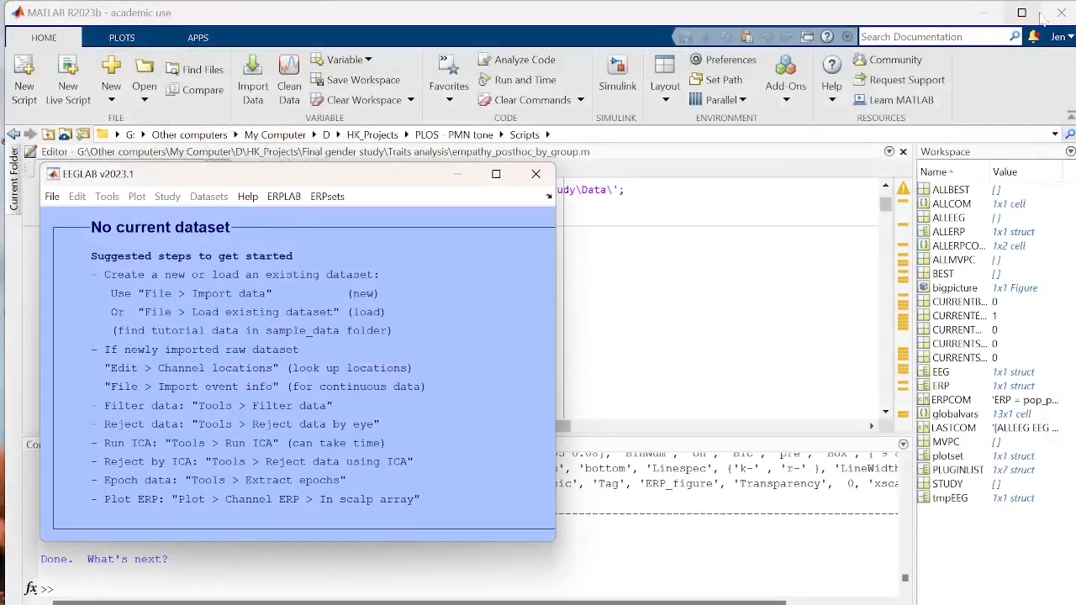
# Start an ERP scalp map plot for the loaded grand-average ERPset and set the bins to plot to 3 4.
pyautogui.click(328, 198)
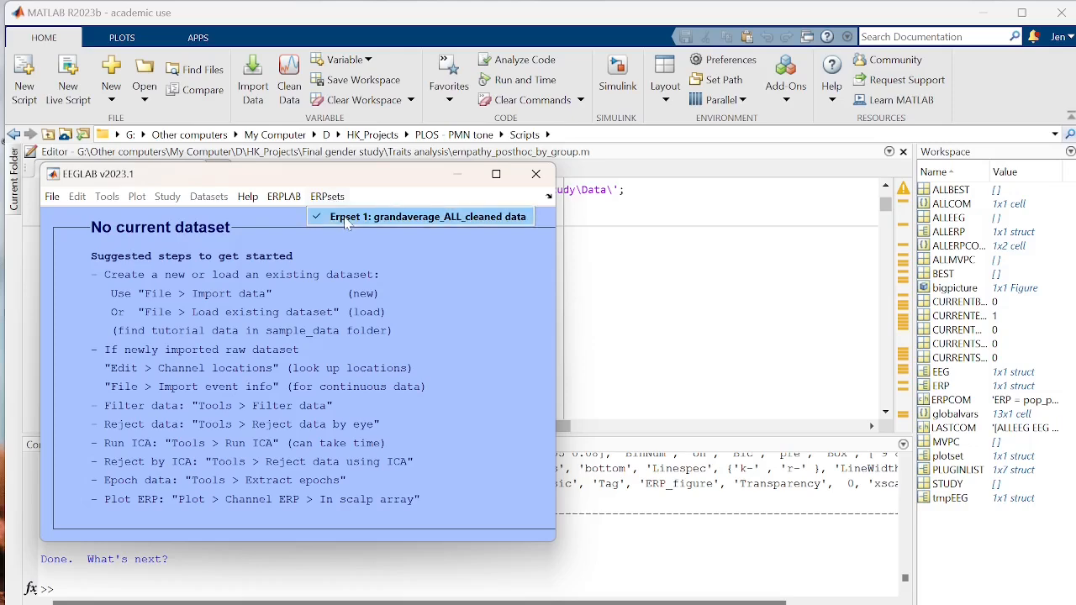
pyautogui.click(283, 196)
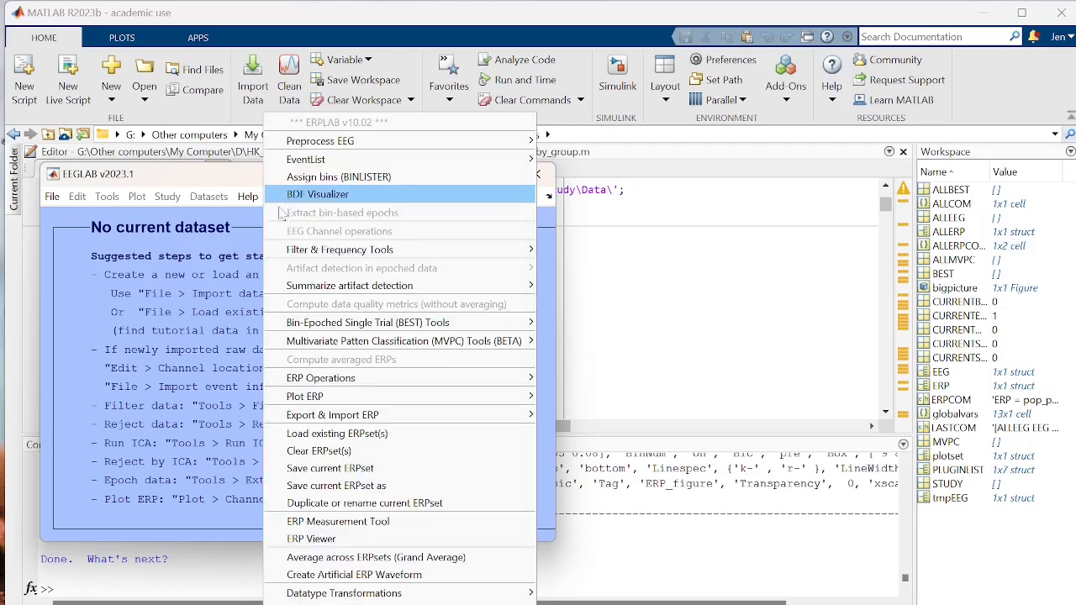
pyautogui.moveTo(395, 400)
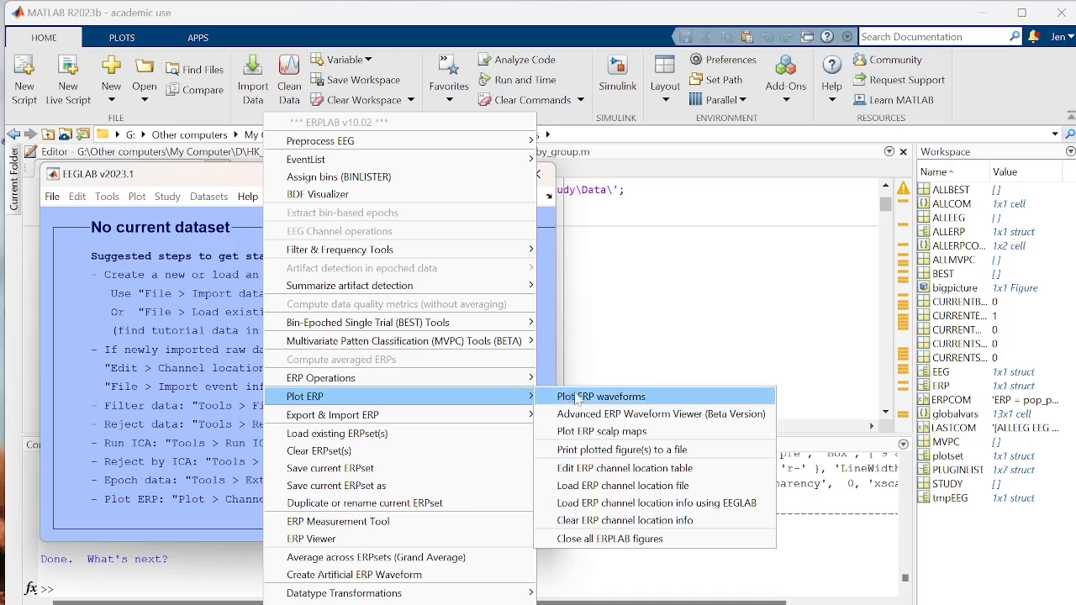
pyautogui.click(601, 431)
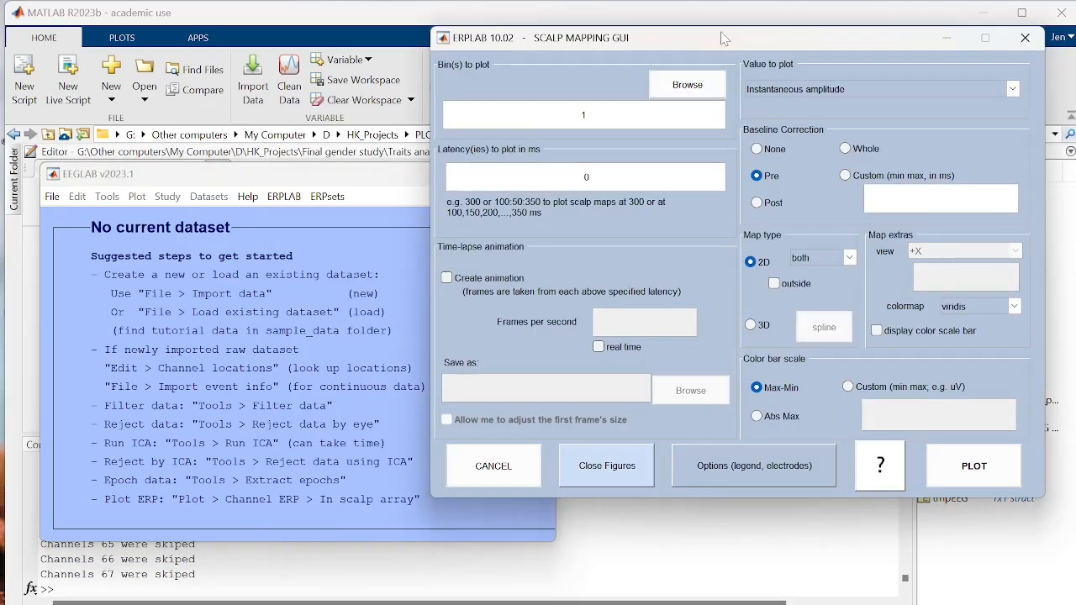
pyautogui.moveTo(724, 37); pyautogui.dragTo(579, 88)
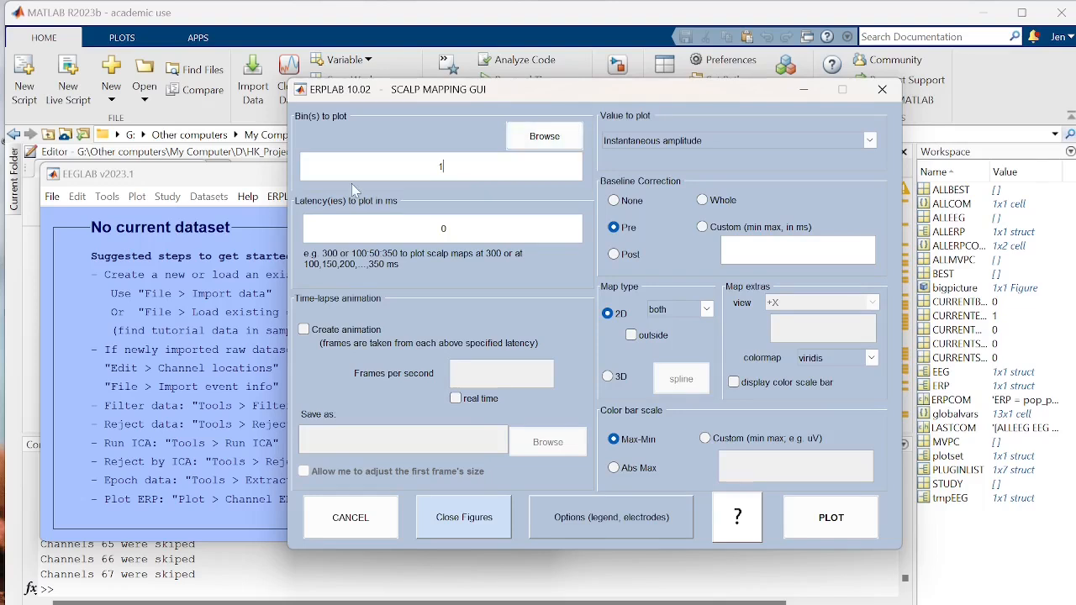
pyautogui.press('Tab')
pyautogui.write('3 4')
# Set the scalp map latencies to 300 600 ms and the plotted value to Mean amplitude between two fixed latencies.
pyautogui.click(655, 140)
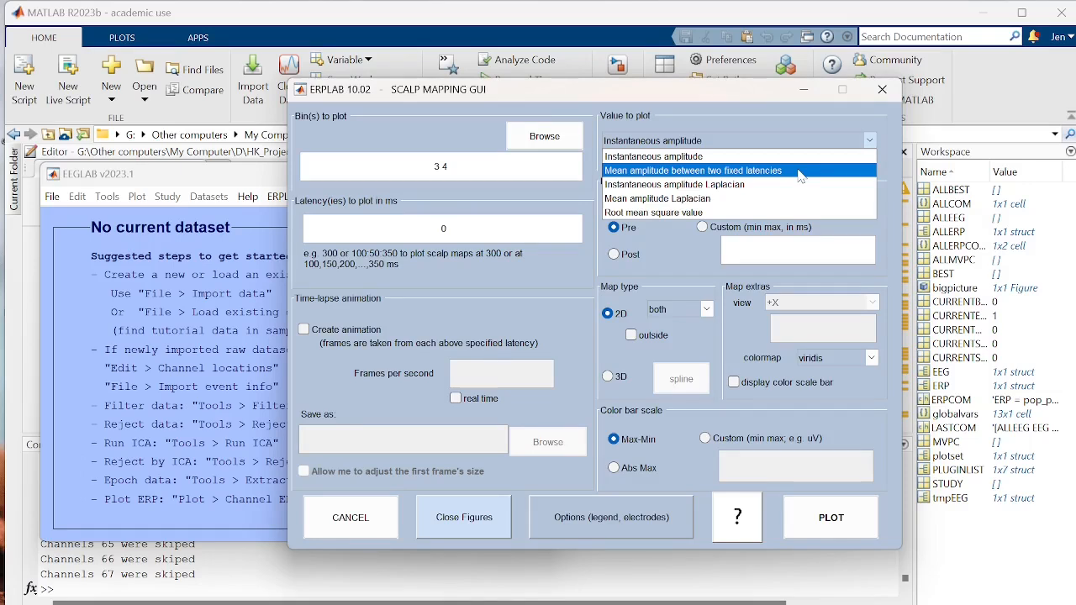
pyautogui.click(756, 157)
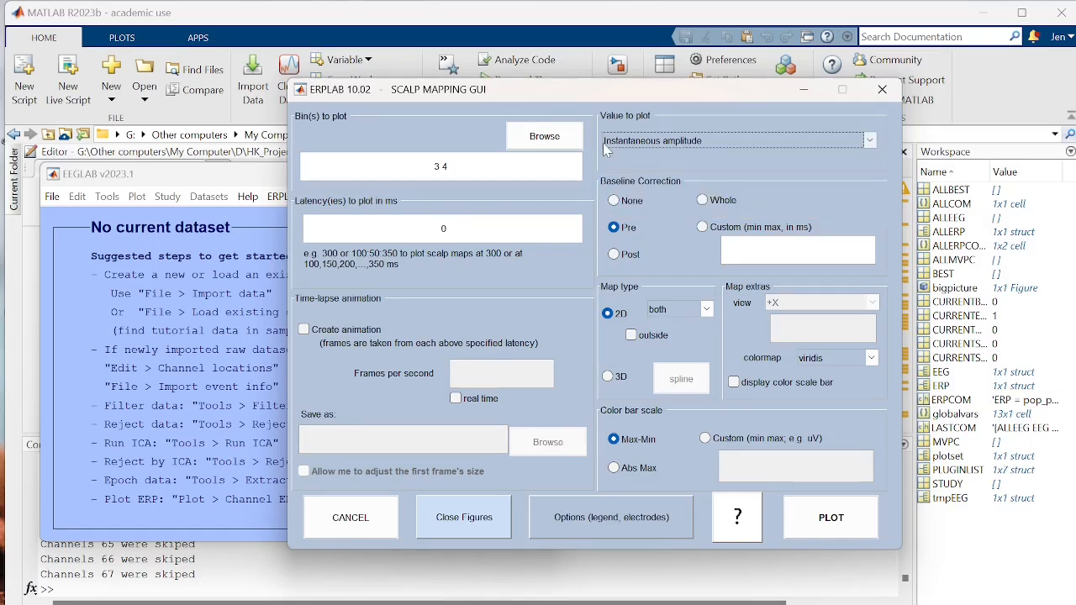
pyautogui.doubleClick(443, 229)
pyautogui.write('300')
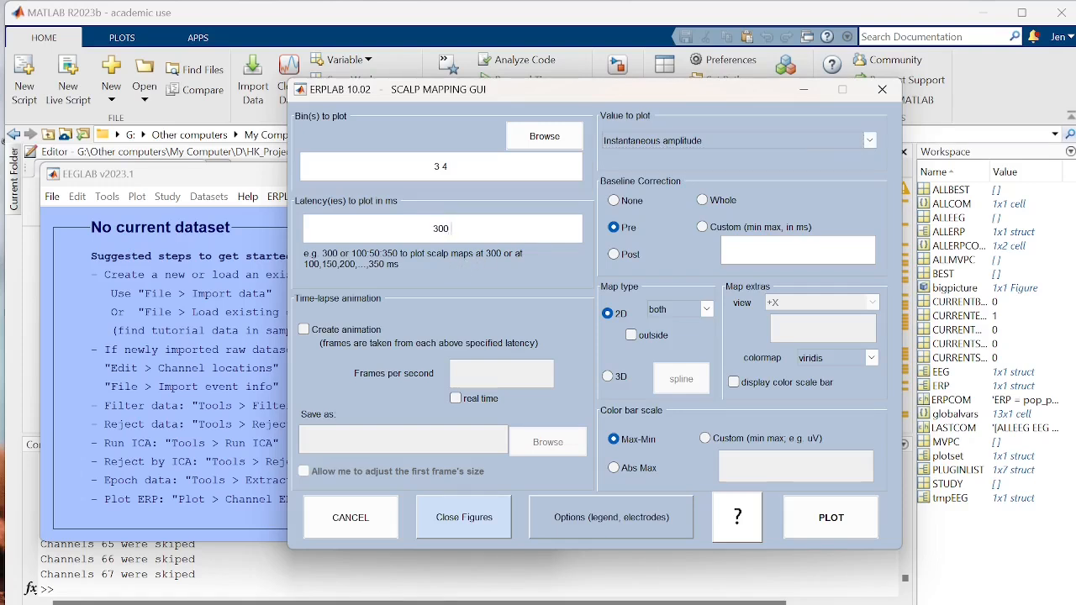
pyautogui.write(' 600')
pyautogui.click(740, 139)
pyautogui.click(736, 171)
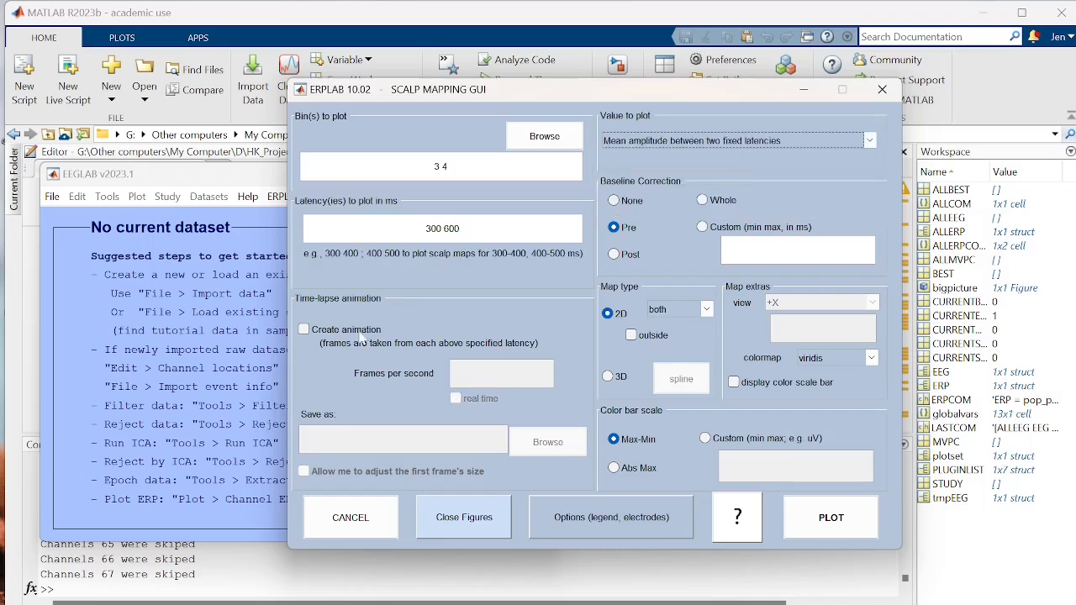
pyautogui.moveTo(424, 229); pyautogui.dragTo(461, 228)
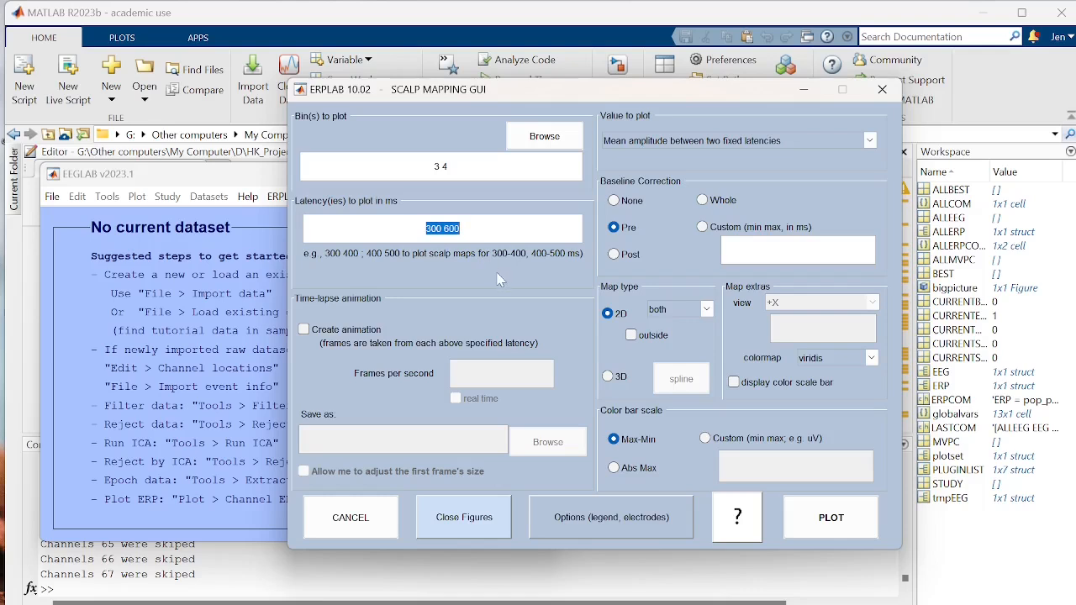
pyautogui.click(461, 229)
# Set the scalp map colormap to jet and enable the color scale bar.
pyautogui.click(853, 364)
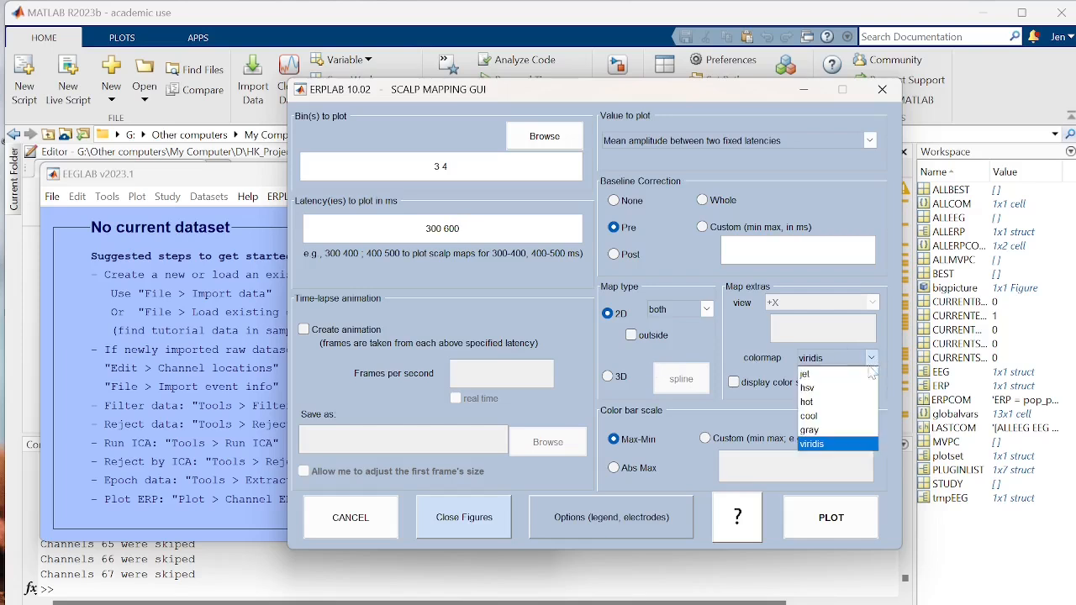
pyautogui.click(821, 374)
pyautogui.click(733, 382)
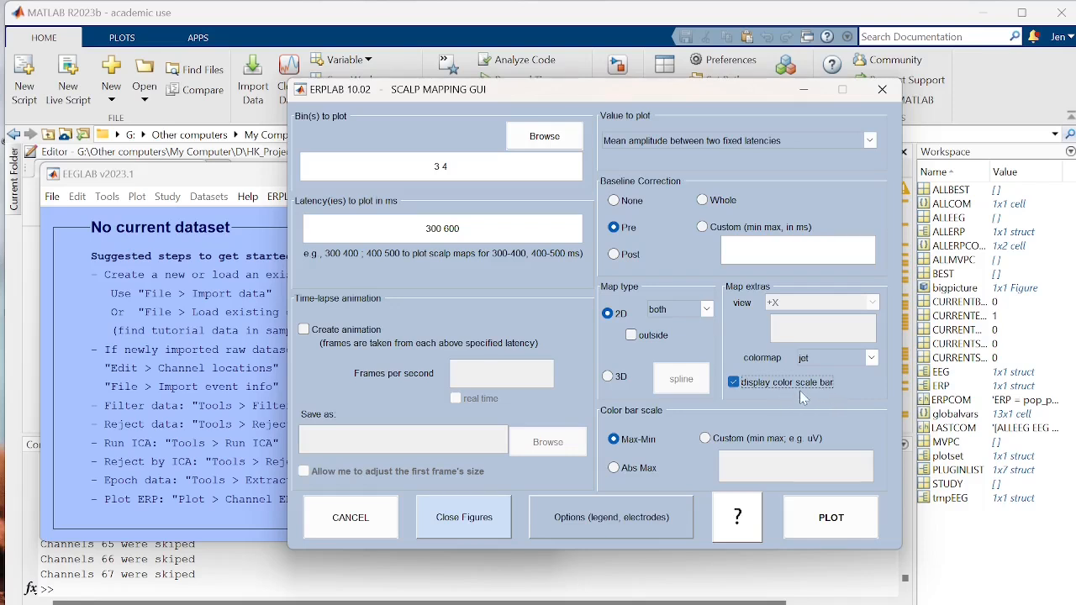
# Configure the map legend to include the bin description instead of the bin number.
pyautogui.click(655, 522)
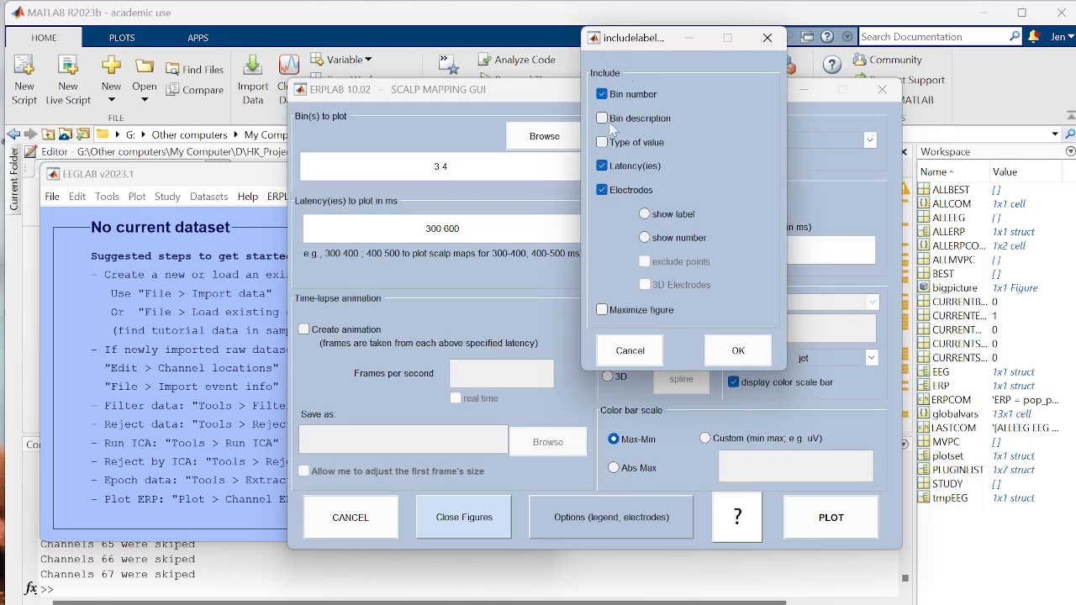
pyautogui.click(602, 118)
pyautogui.click(602, 95)
pyautogui.click(738, 353)
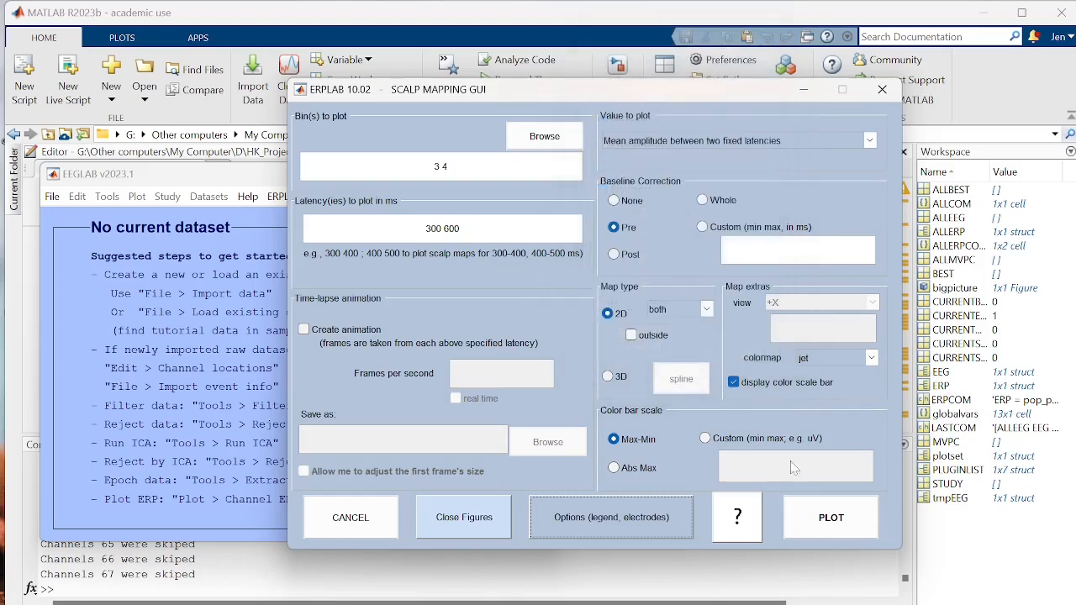
# Plot the scalp maps with the chosen settings and maximize the resulting figure.
pyautogui.click(830, 518)
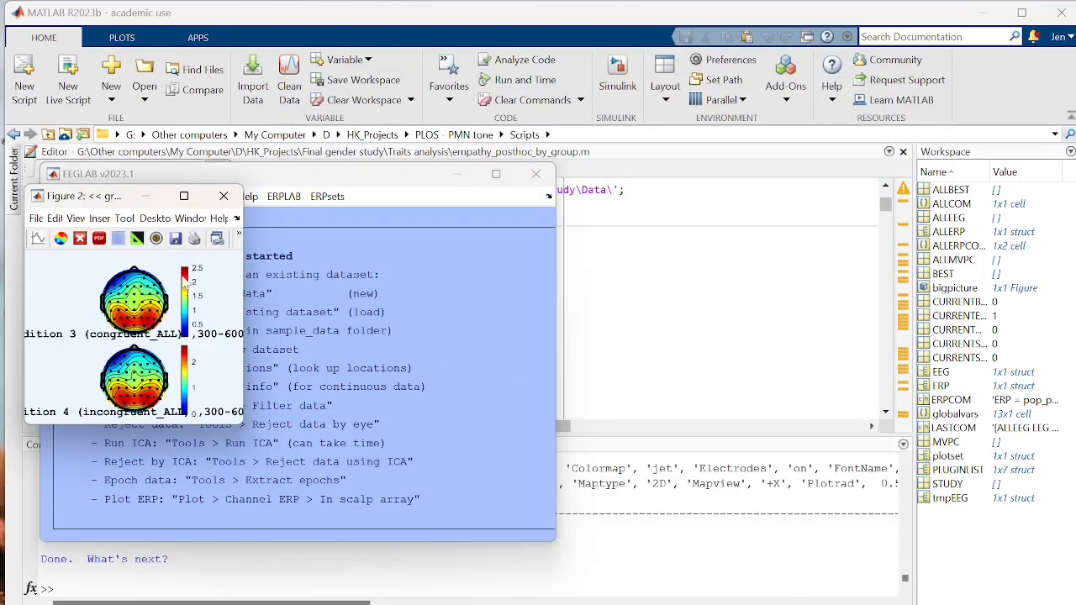
pyautogui.click(182, 197)
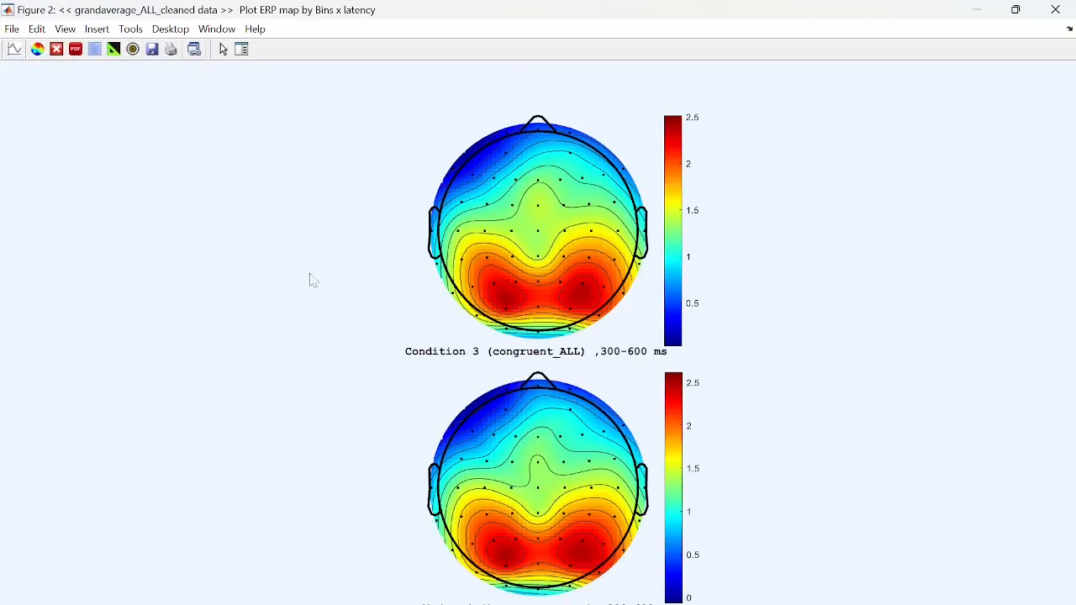